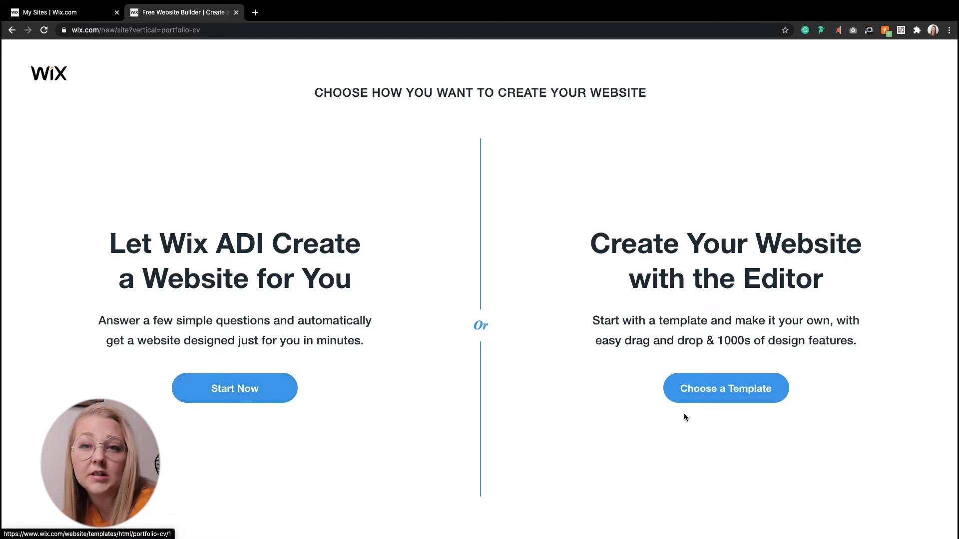
Step: Choose to create the site from a template and browse the Portfolio & CV templates, including the second page
click(721, 391)
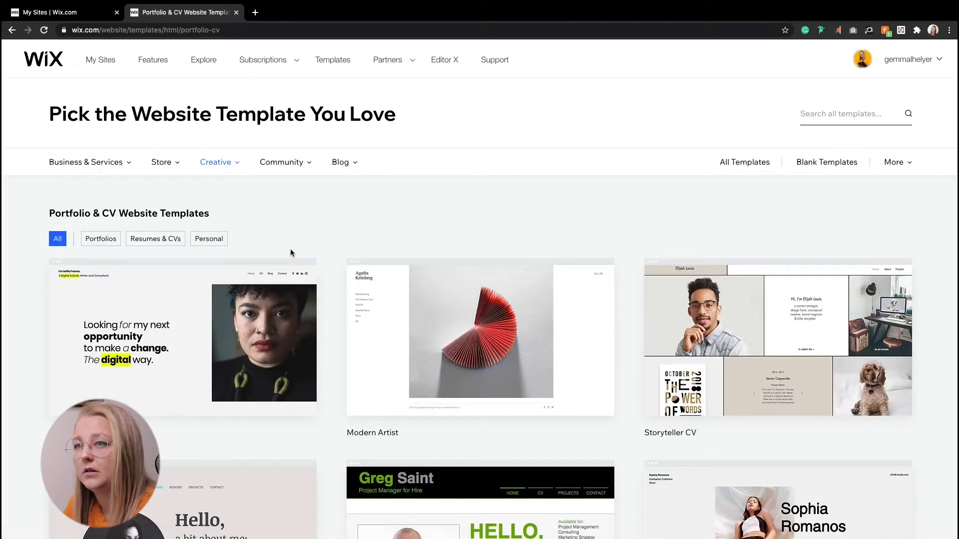
scroll(290, 252, down, 2)
scroll(290, 253, down, 5)
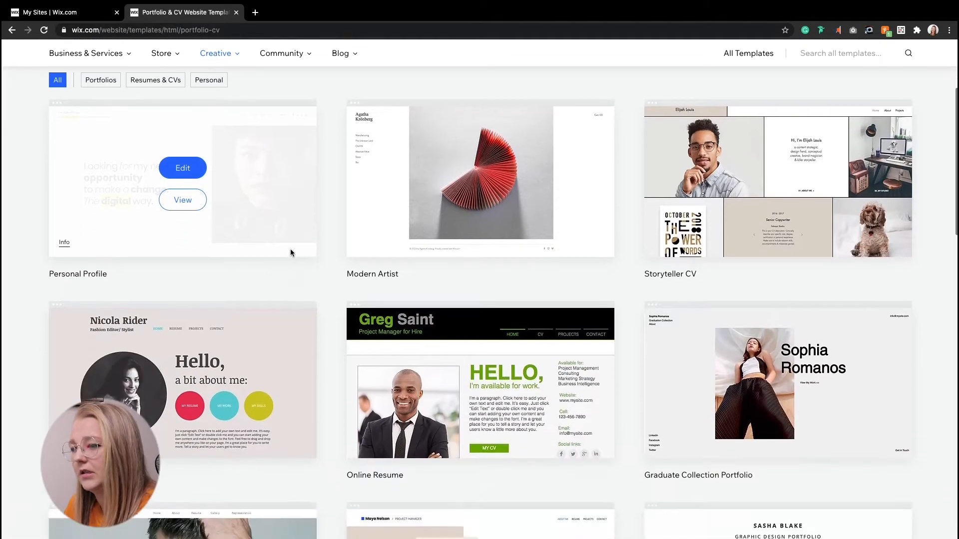
scroll(290, 253, down, 3)
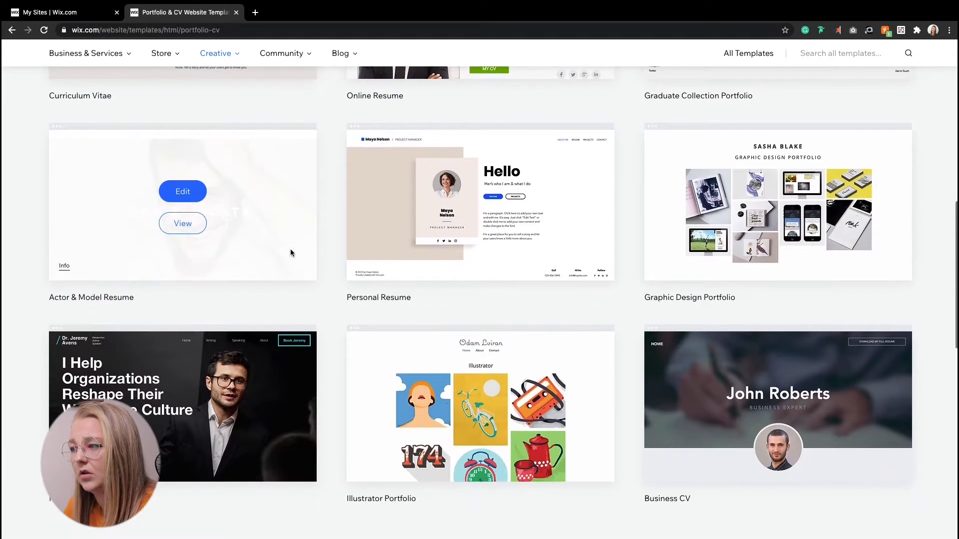
scroll(290, 253, down, 3)
scroll(290, 253, down, 3)
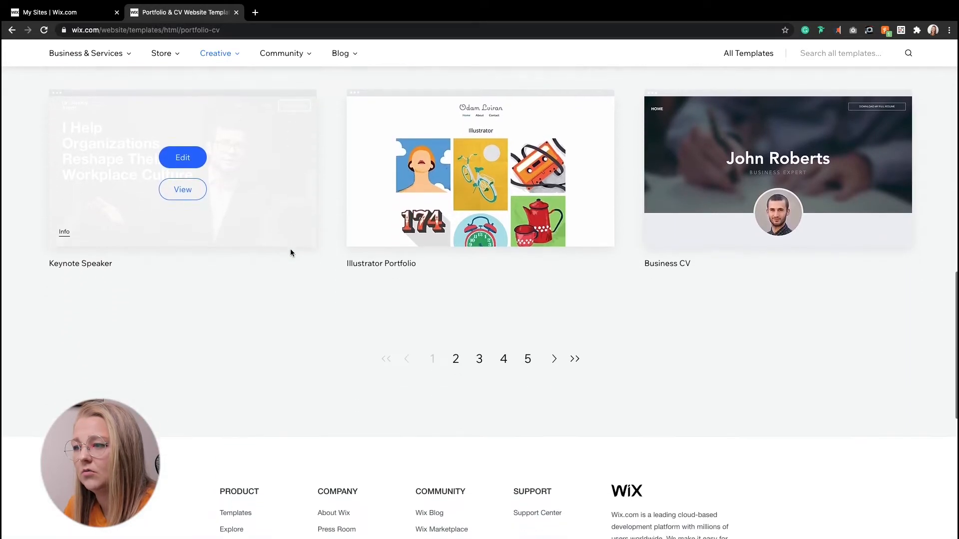
click(455, 334)
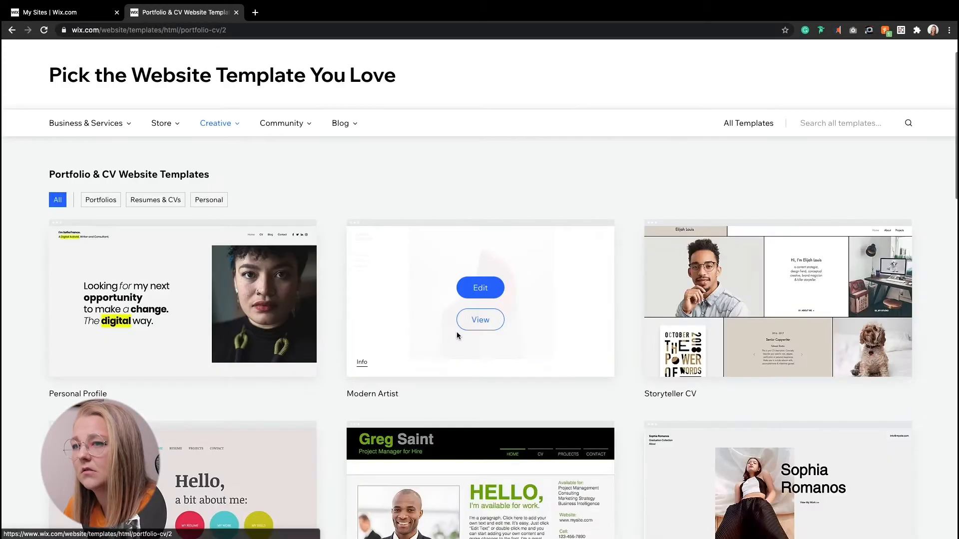
scroll(372, 305, down, 10)
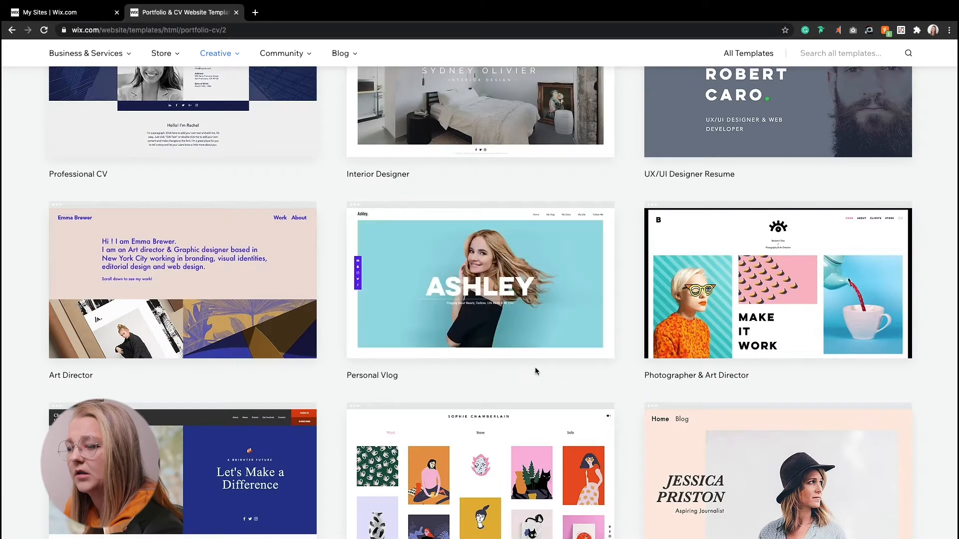
Step: Open the full demo of the Personal Vlog template and look through its sections
click(462, 302)
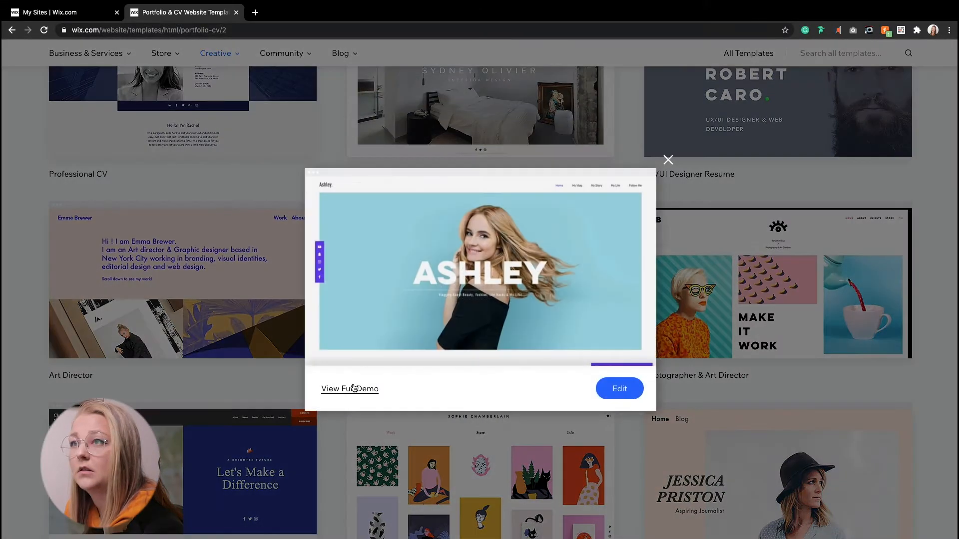
click(353, 388)
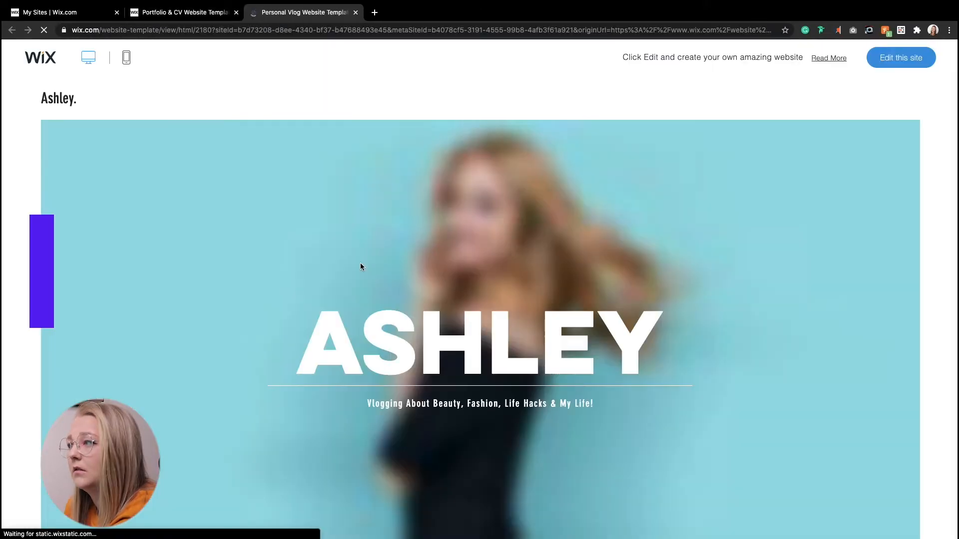
scroll(361, 265, down, 10)
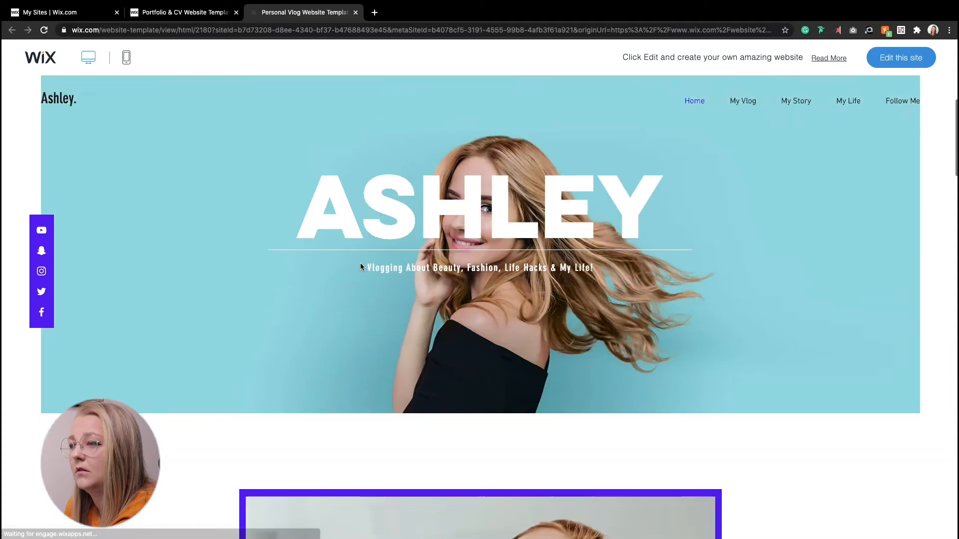
scroll(361, 265, down, 2)
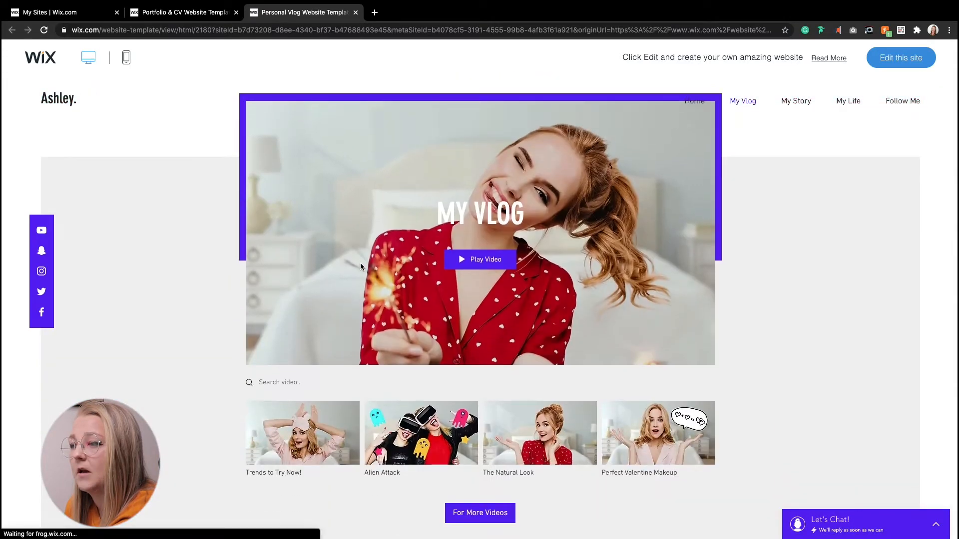
scroll(361, 265, down, 5)
scroll(361, 267, down, 15)
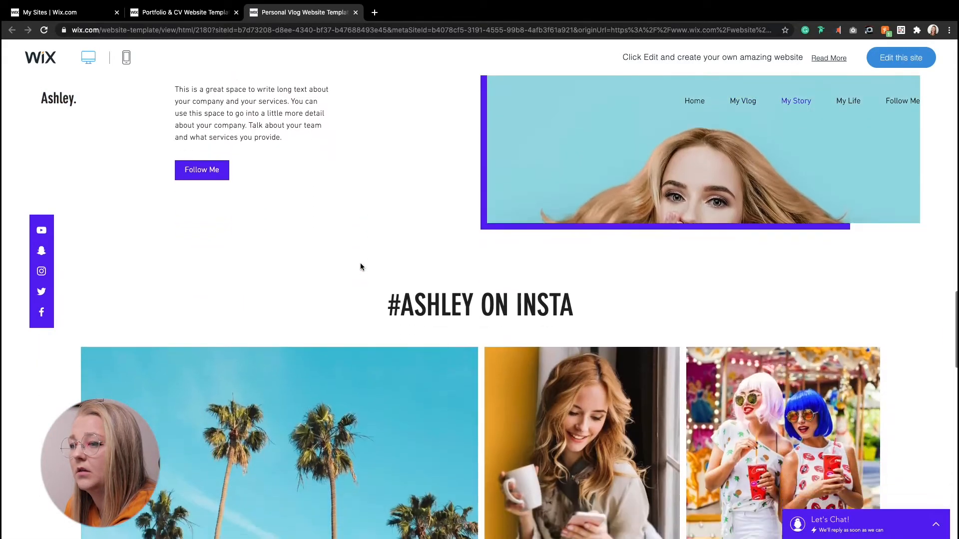
scroll(361, 266, down, 10)
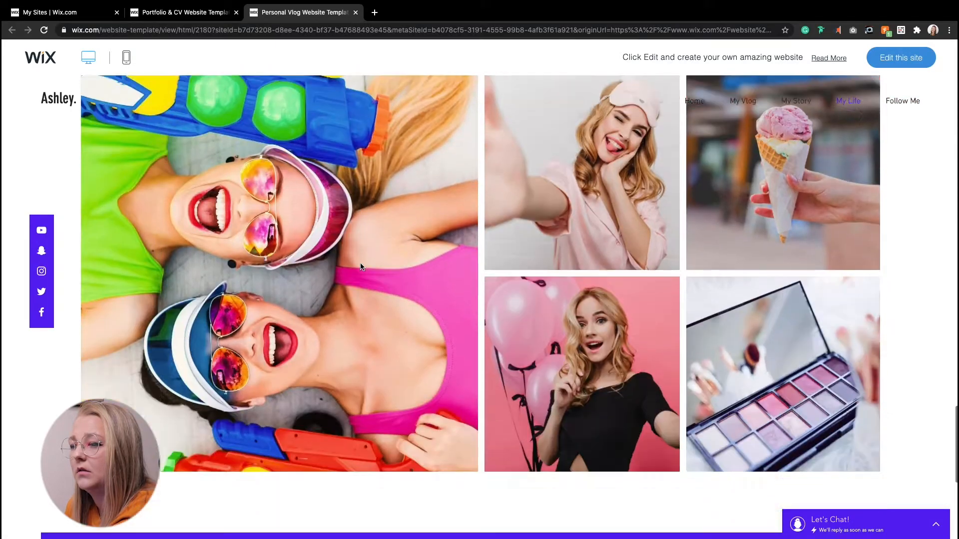
scroll(360, 266, up, 15)
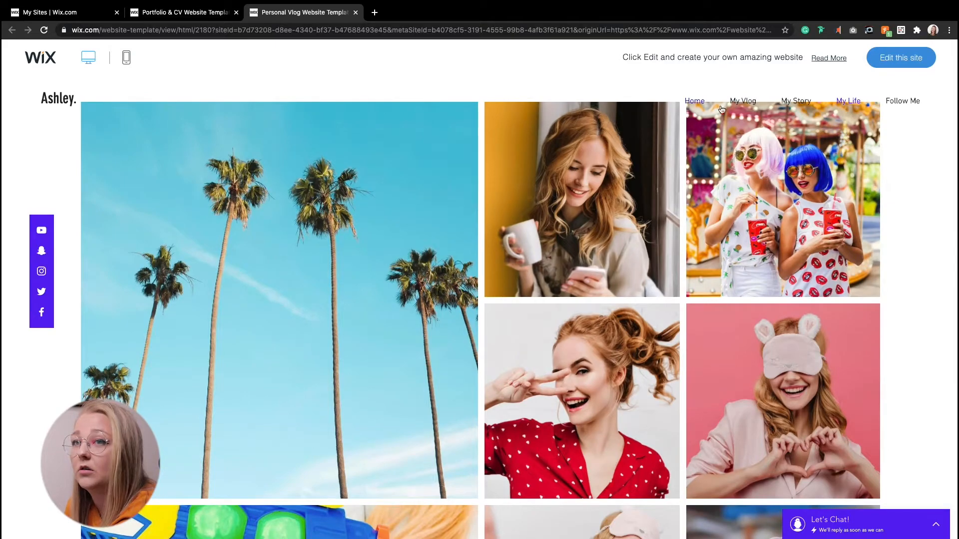
scroll(312, 132, down, 7)
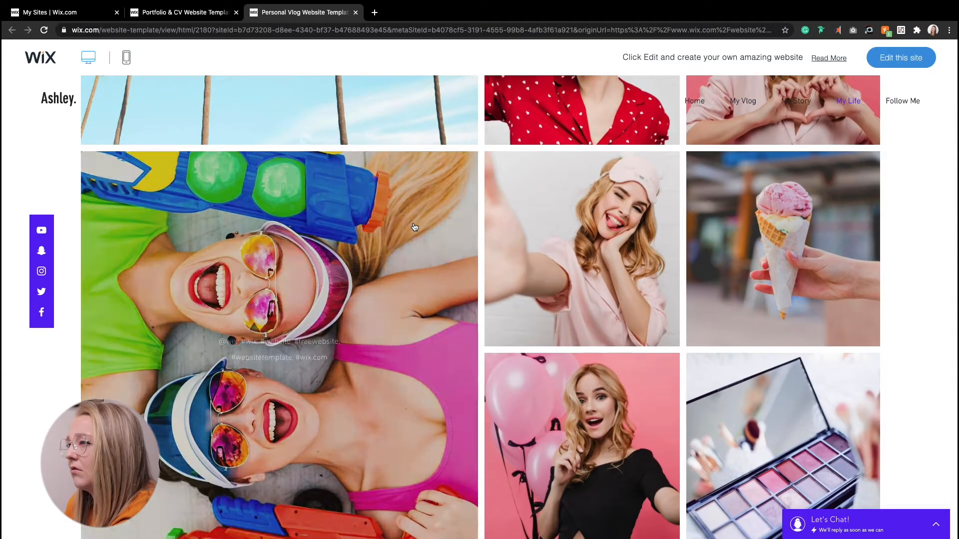
scroll(413, 223, down, 7)
scroll(440, 215, up, 13)
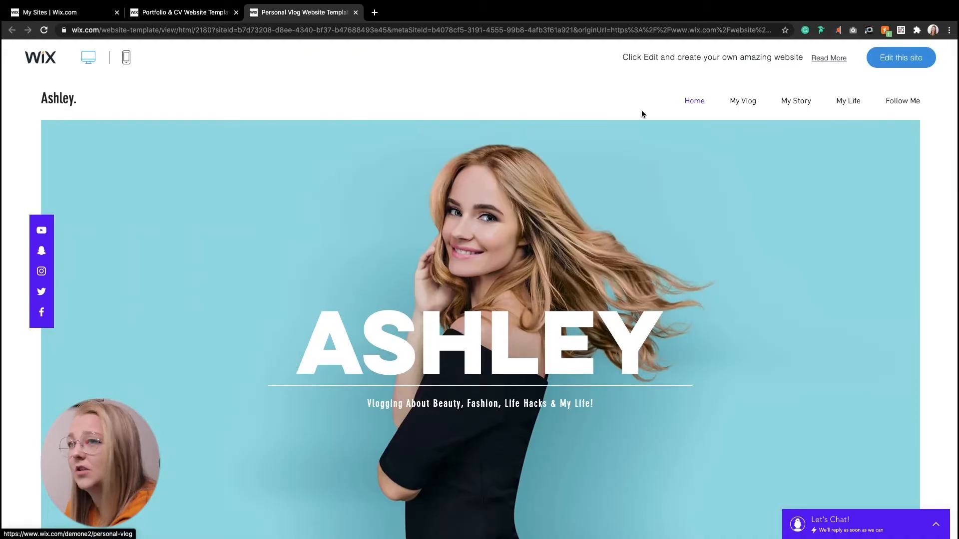
scroll(641, 110, down, 7)
scroll(641, 110, up, 7)
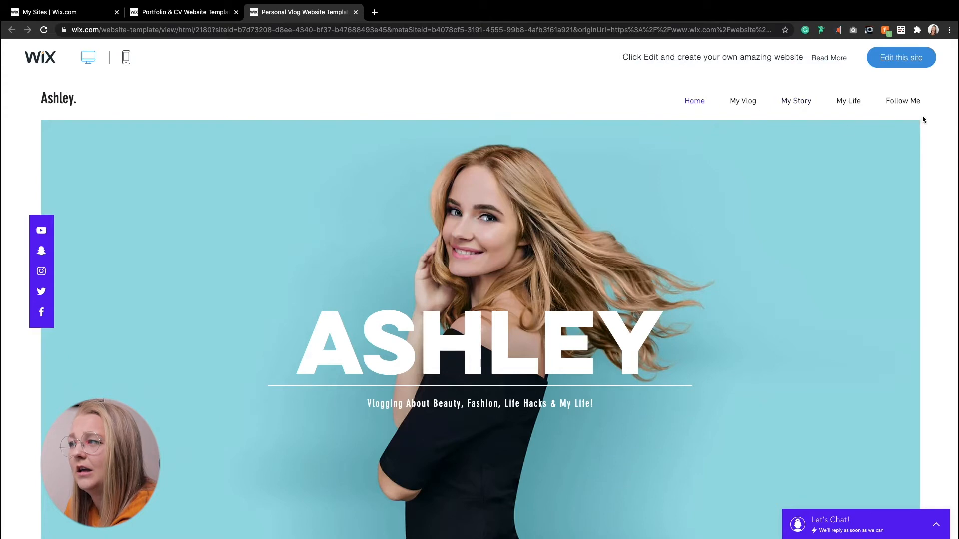
scroll(676, 143, down, 7)
scroll(676, 144, up, 7)
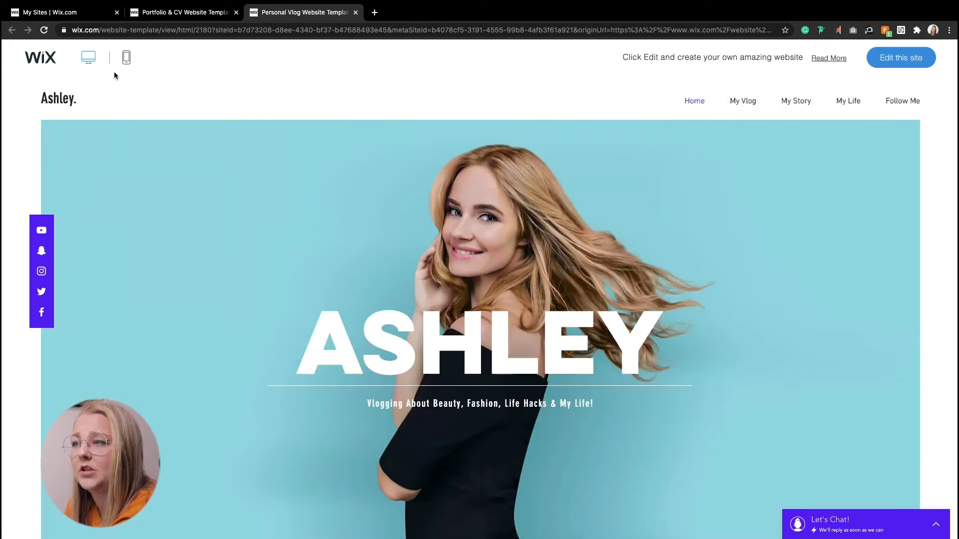
Step: Start editing the Personal Vlog template in the website editor
click(128, 63)
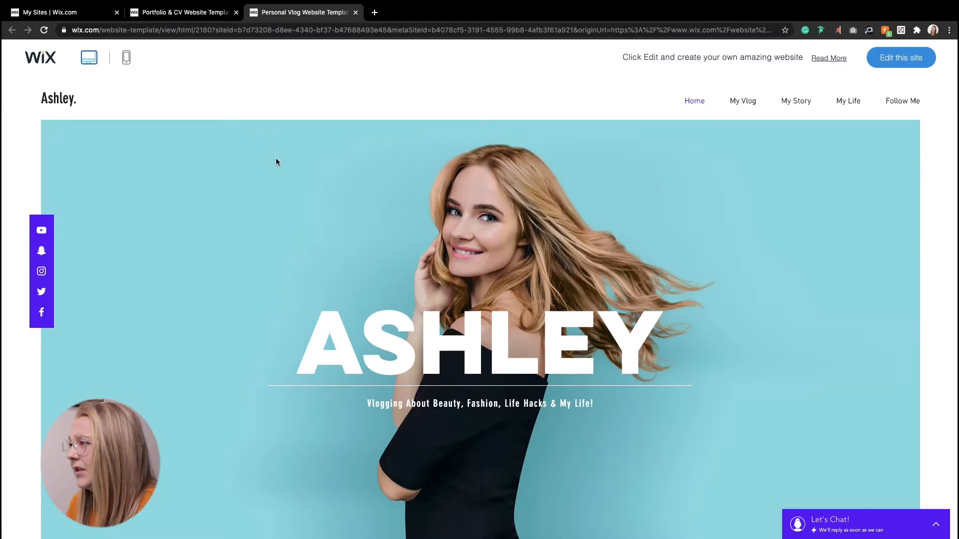
click(897, 59)
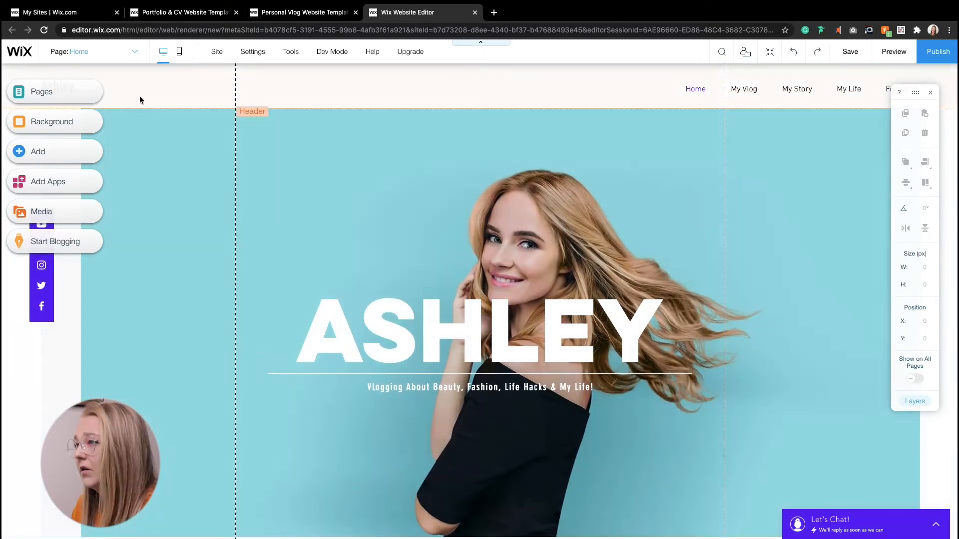
Step: Replace the big ASHLEY heading on the home page with GEMMA
click(575, 95)
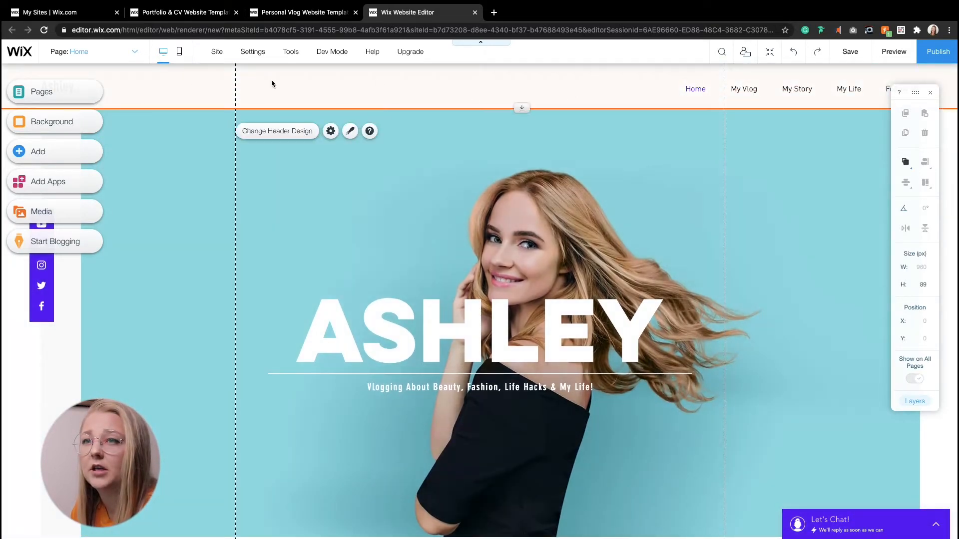
scroll(389, 109, down, 2)
scroll(388, 109, up, 2)
click(459, 334)
double_click(459, 334)
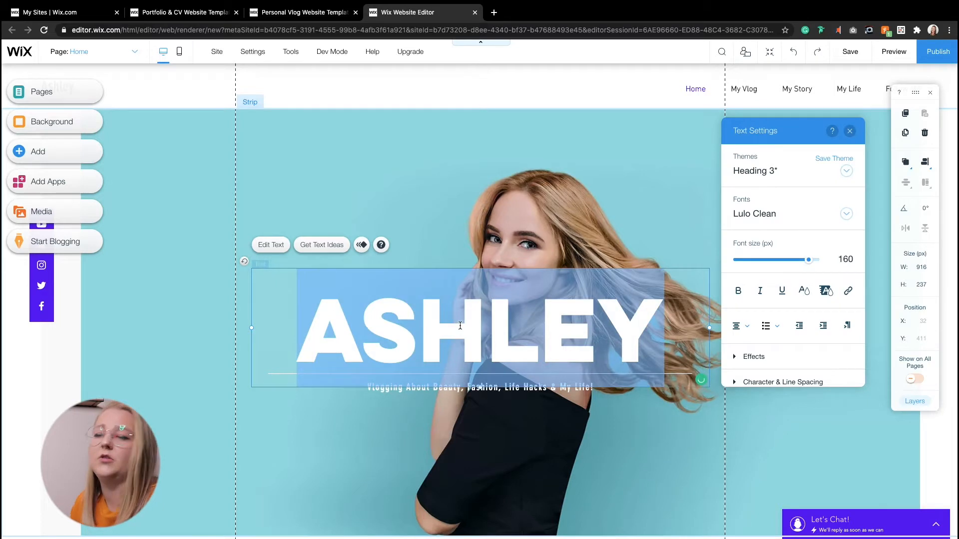
text(GEMMA)
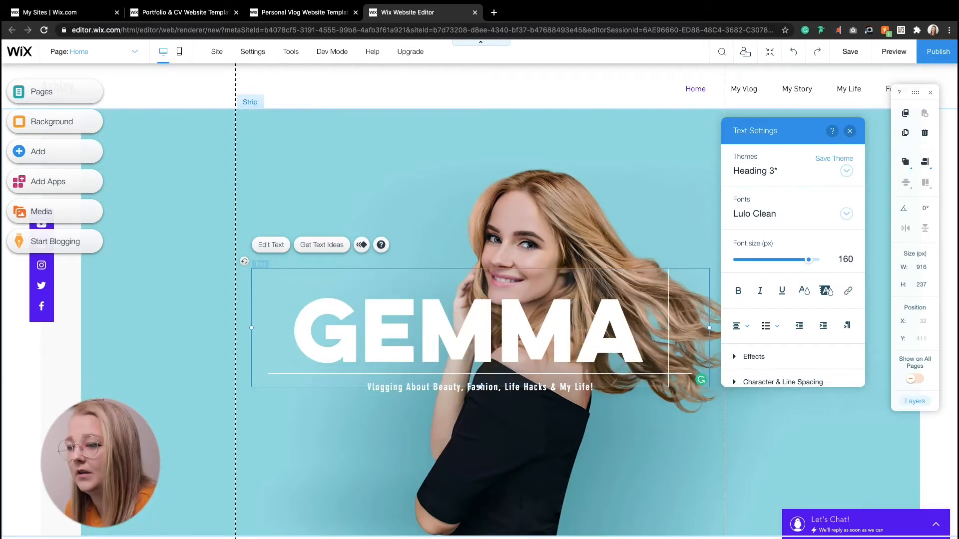
Step: Change the subtitle under the heading to "Passionate about UX and UI"
click(404, 393)
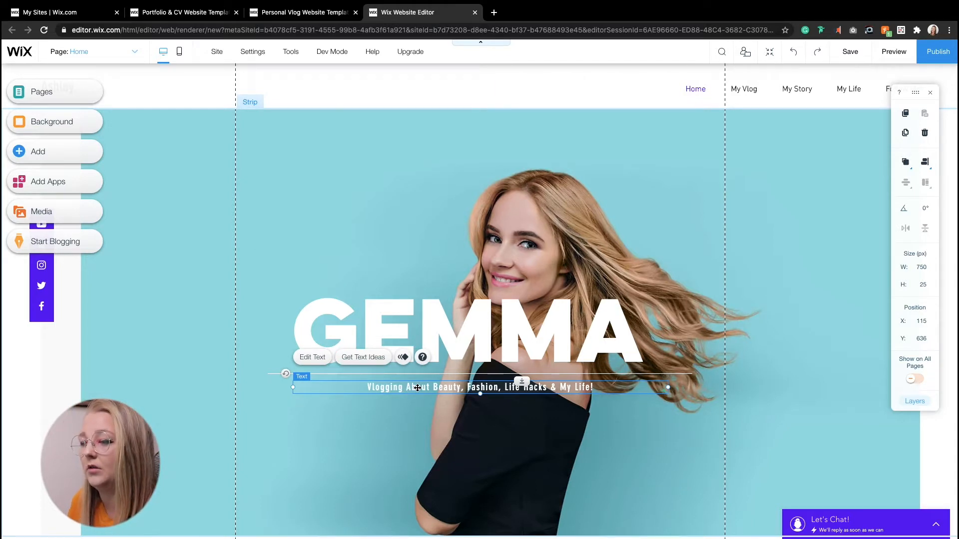
double_click(418, 388)
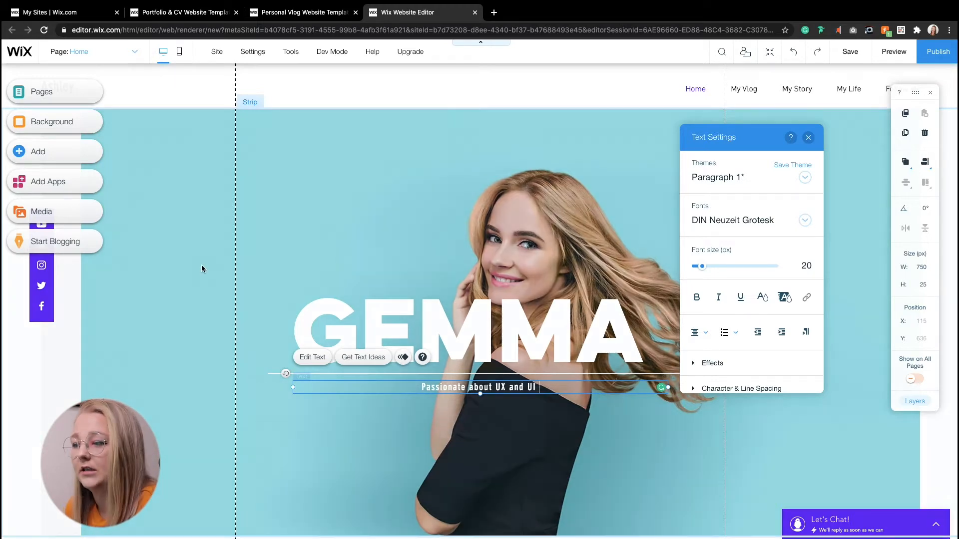
click(72, 338)
Step: Connect the Instagram feed gallery further down the page to your own Instagram account
scroll(250, 307, down, 9)
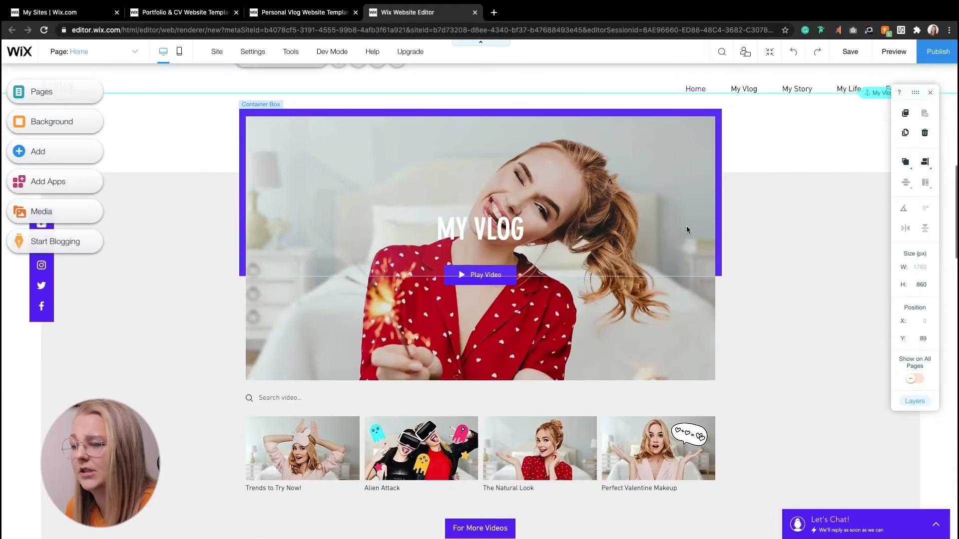
scroll(497, 220, down, 10)
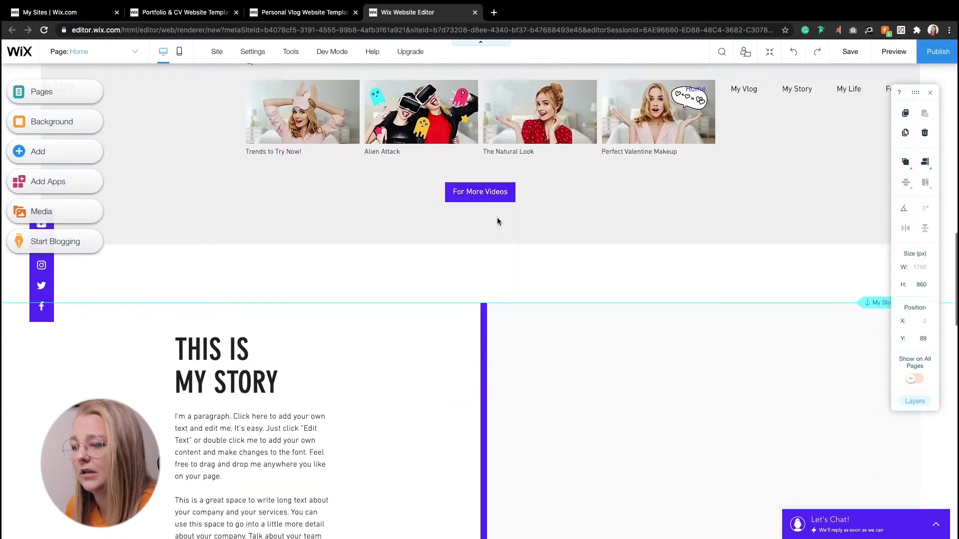
scroll(495, 221, down, 8)
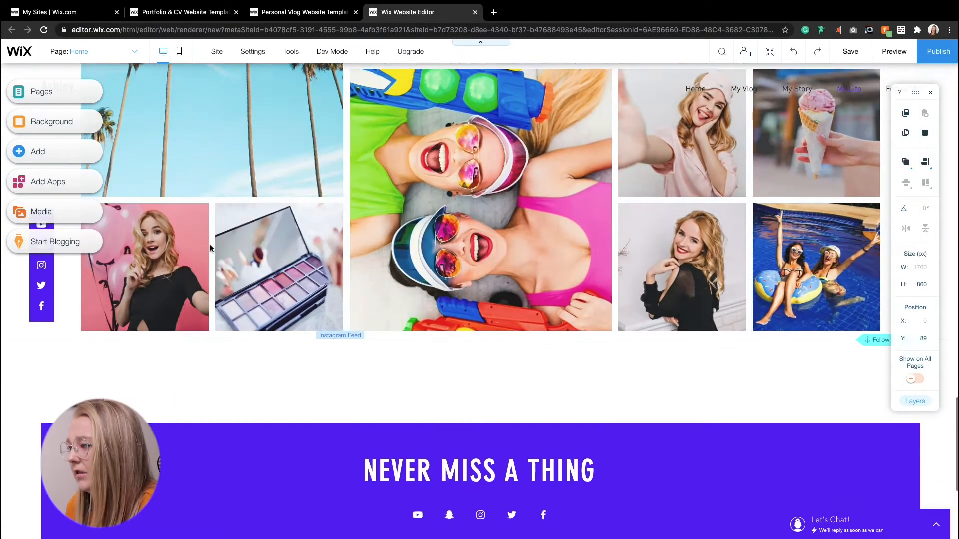
scroll(387, 231, up, 6)
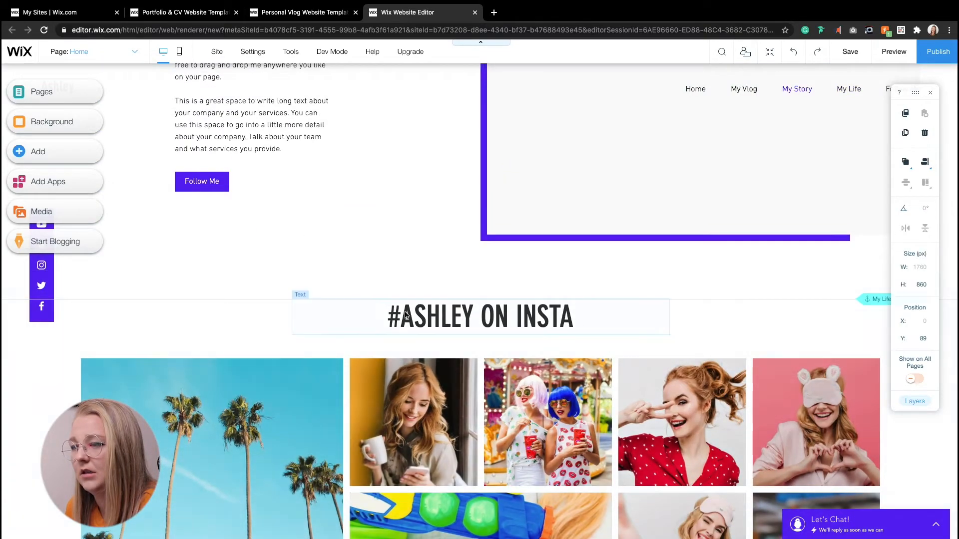
scroll(374, 309, down, 3)
scroll(372, 310, down, 3)
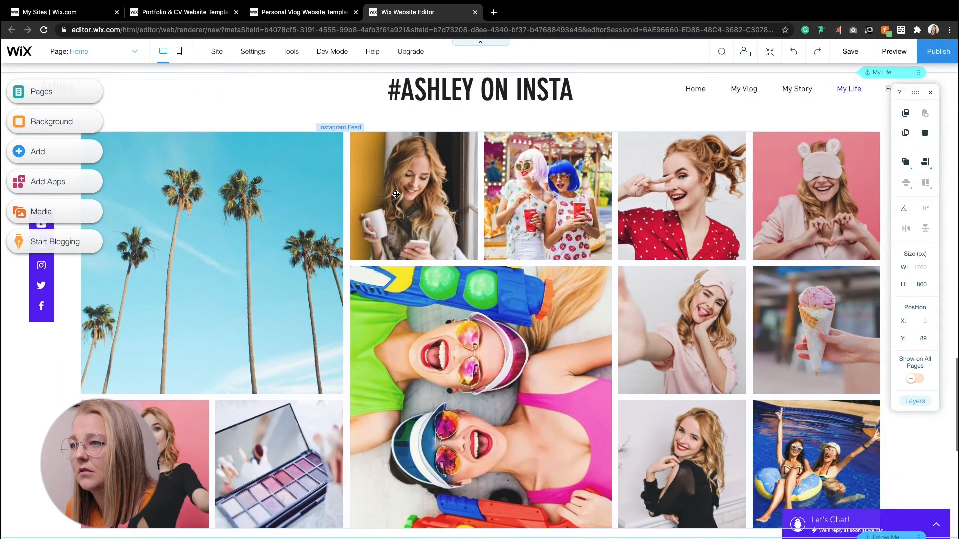
click(402, 170)
click(402, 169)
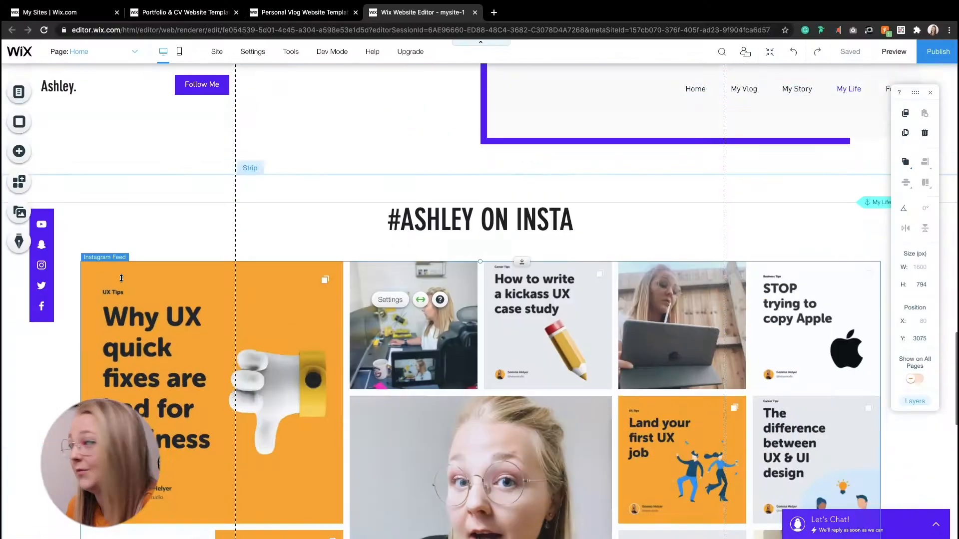
scroll(119, 278, up, 4)
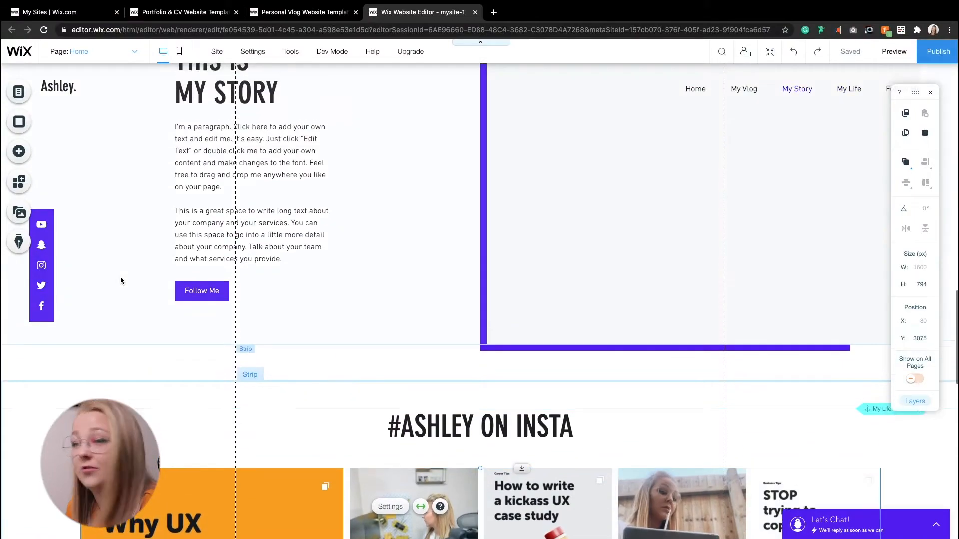
scroll(120, 279, down, 5)
scroll(117, 279, down, 2)
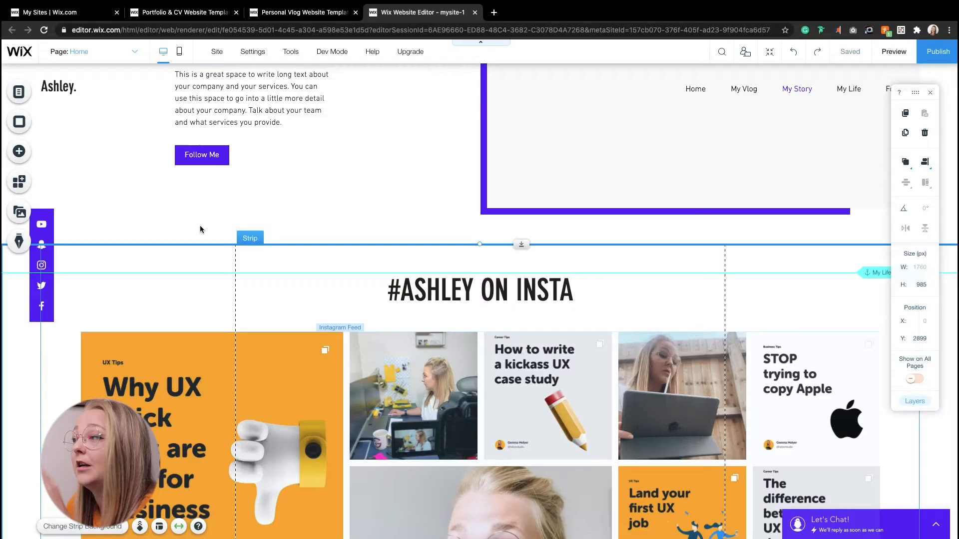
scroll(200, 229, up, 20)
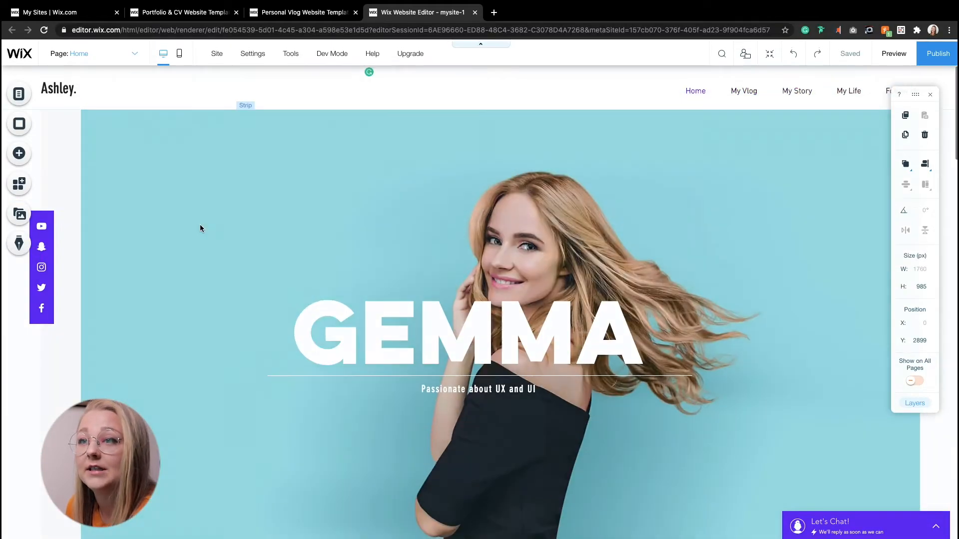
Step: Check the header's scroll settings and try the grey themed header design before returning to No Color
click(67, 104)
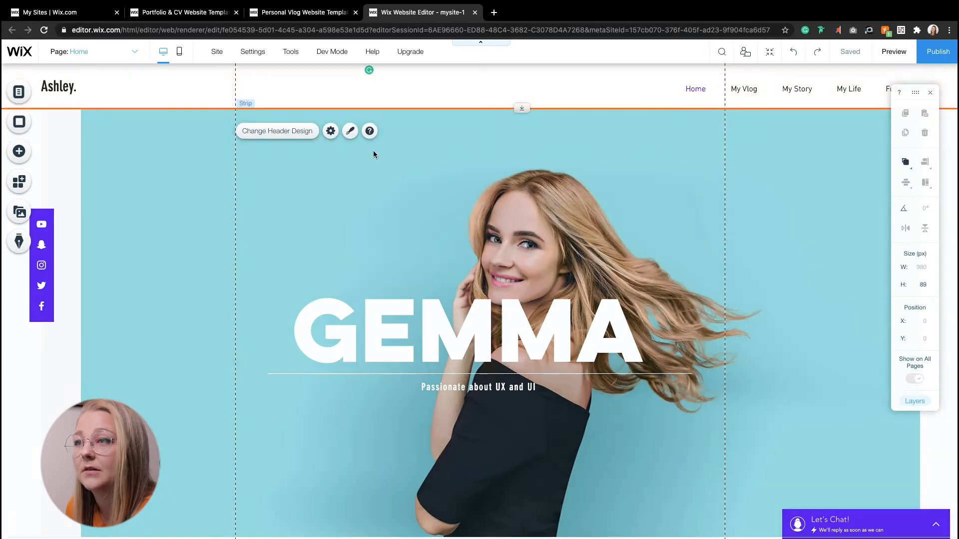
click(331, 132)
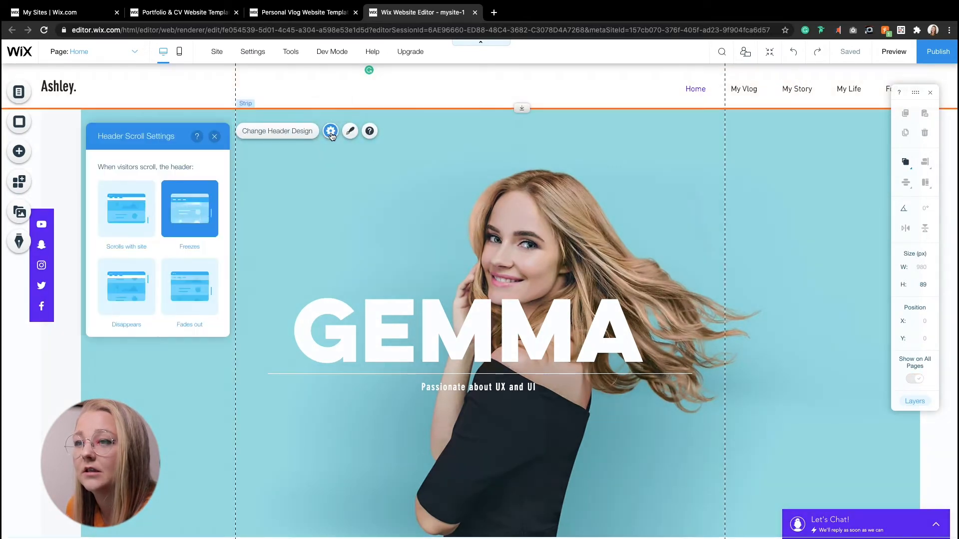
click(350, 132)
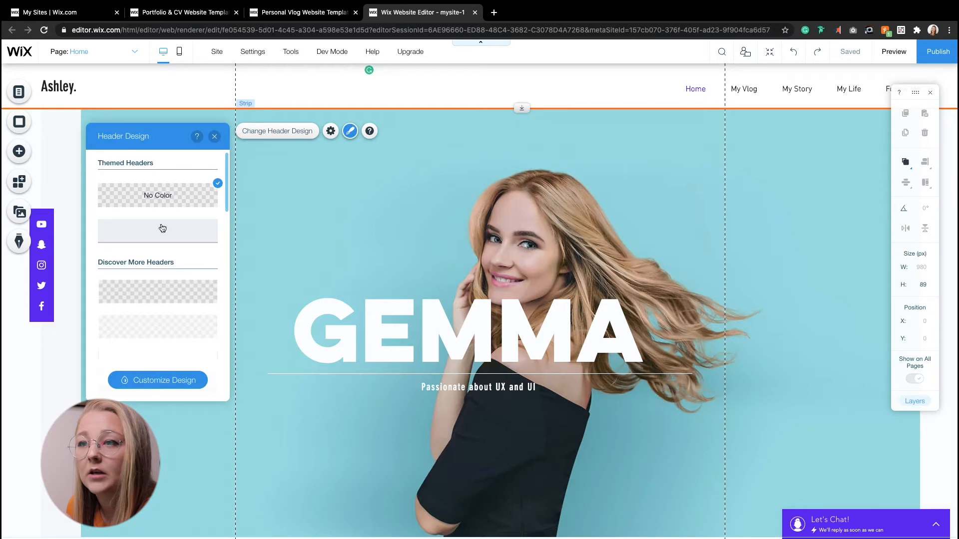
click(176, 233)
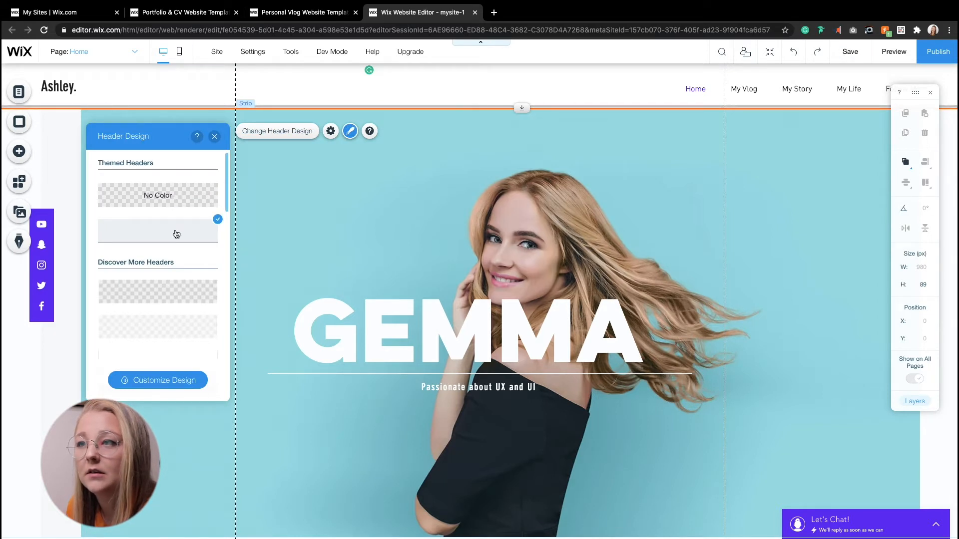
click(158, 195)
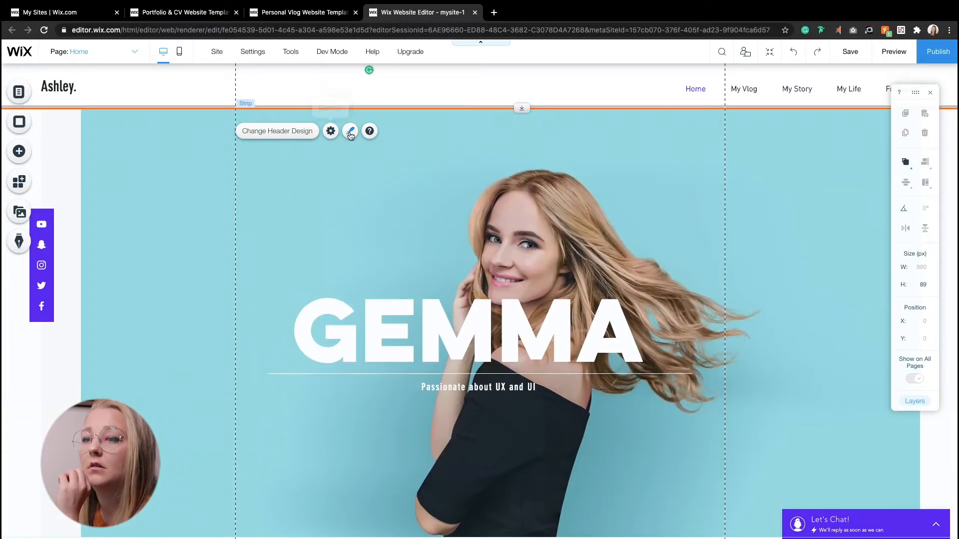
Step: Customize the header design, filling its background and center background with the purple site colour #5D1FF2
click(350, 132)
click(144, 381)
click(136, 220)
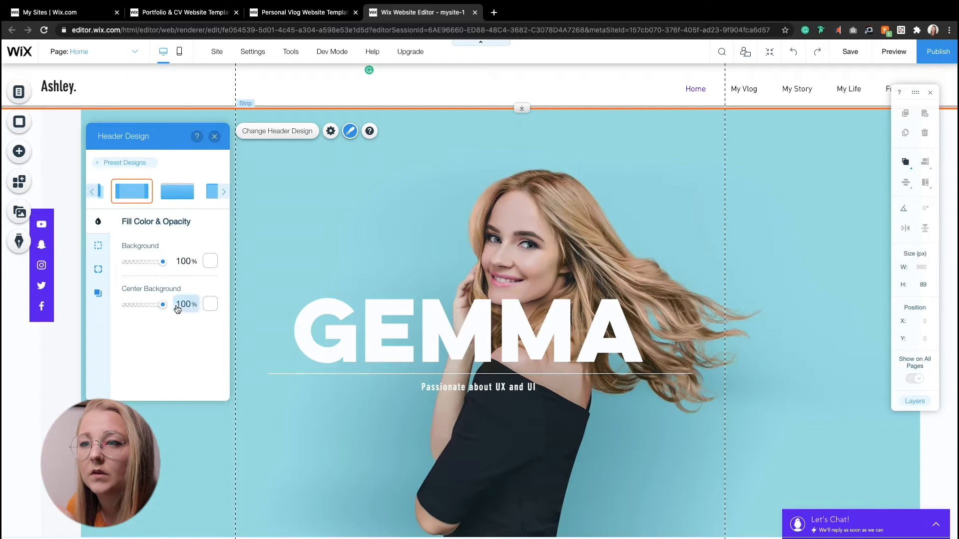
click(208, 260)
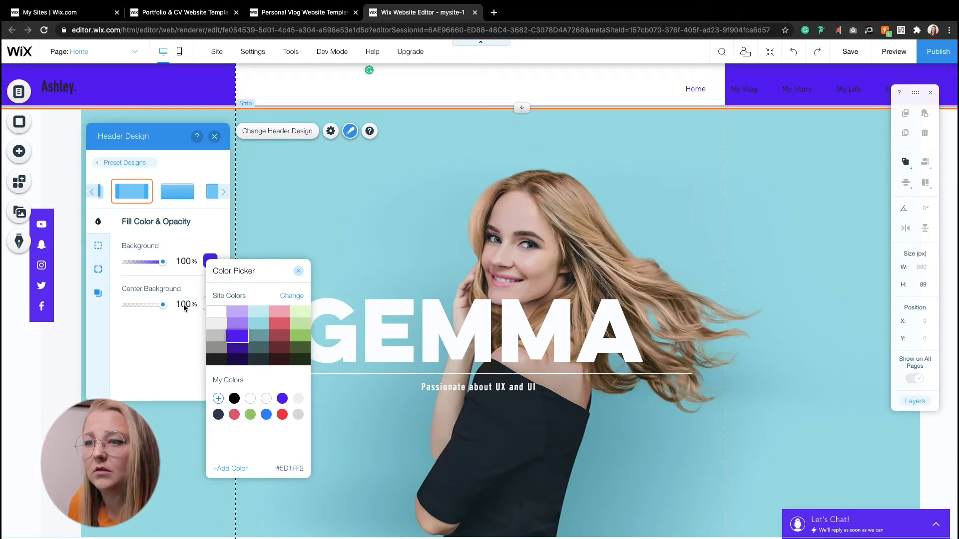
click(172, 317)
click(209, 303)
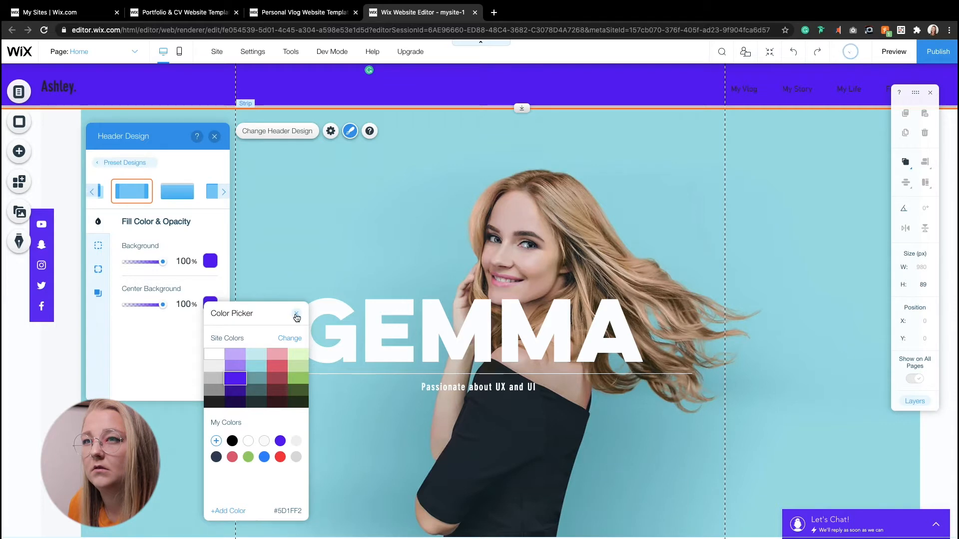
click(296, 315)
click(214, 137)
Step: Preview the site and scroll through the home page to check the header
scroll(149, 242, down, 5)
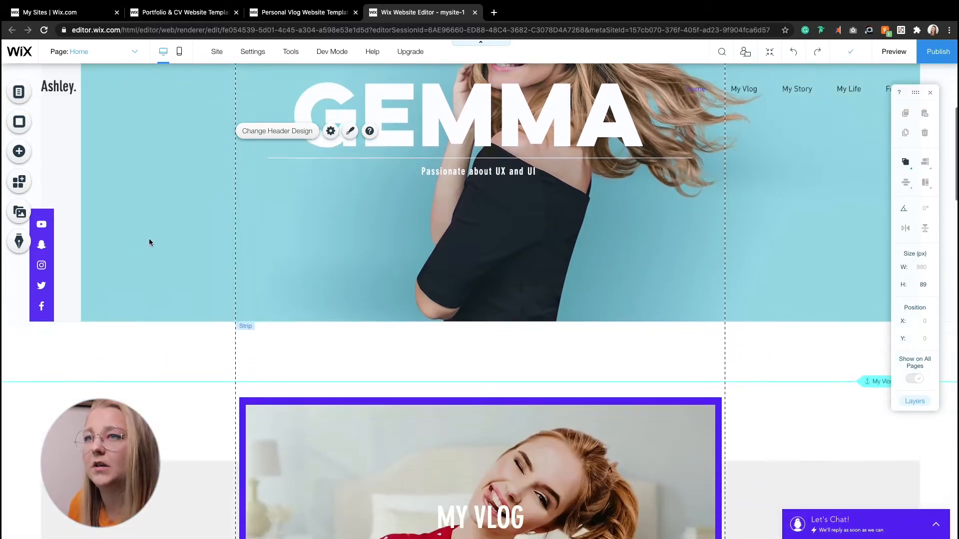
scroll(149, 242, up, 5)
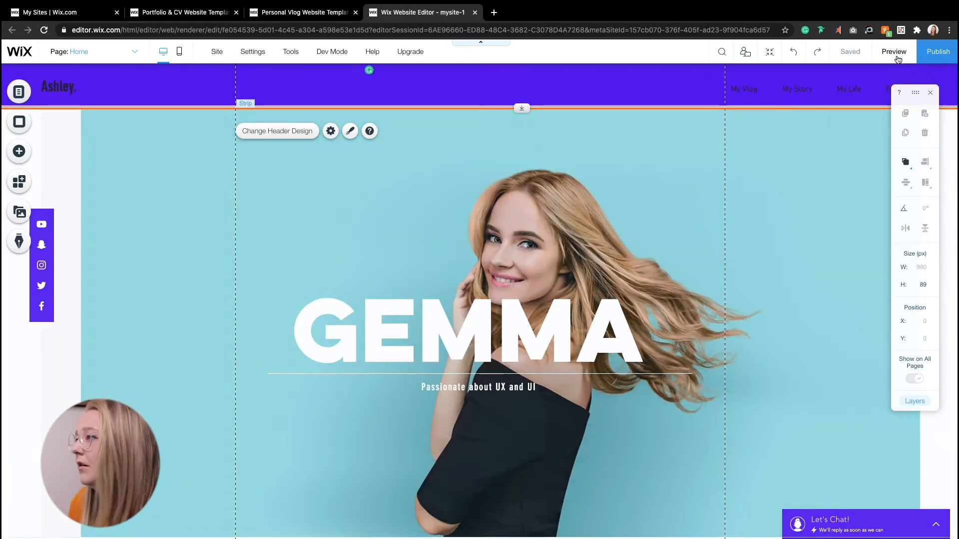
click(896, 57)
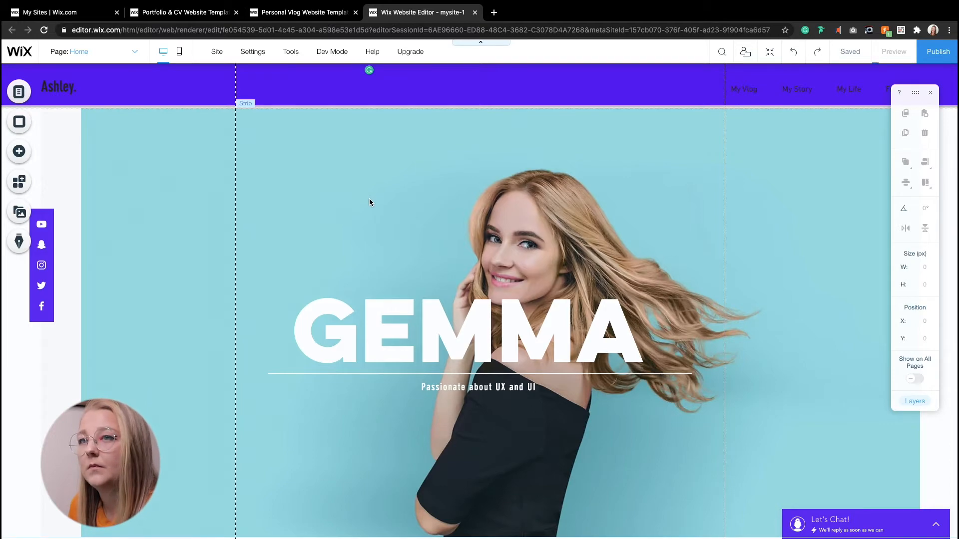
scroll(369, 202, down, 8)
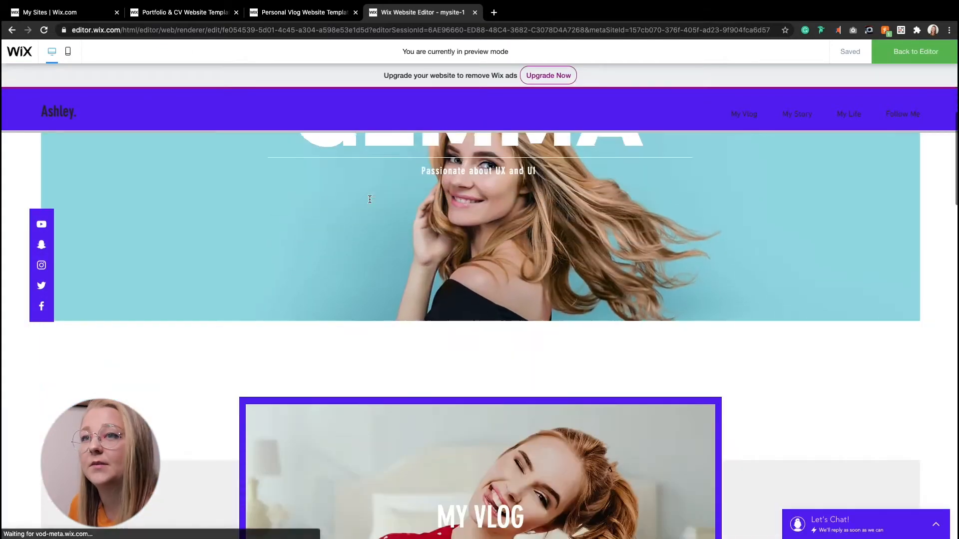
scroll(370, 202, up, 9)
scroll(369, 202, down, 15)
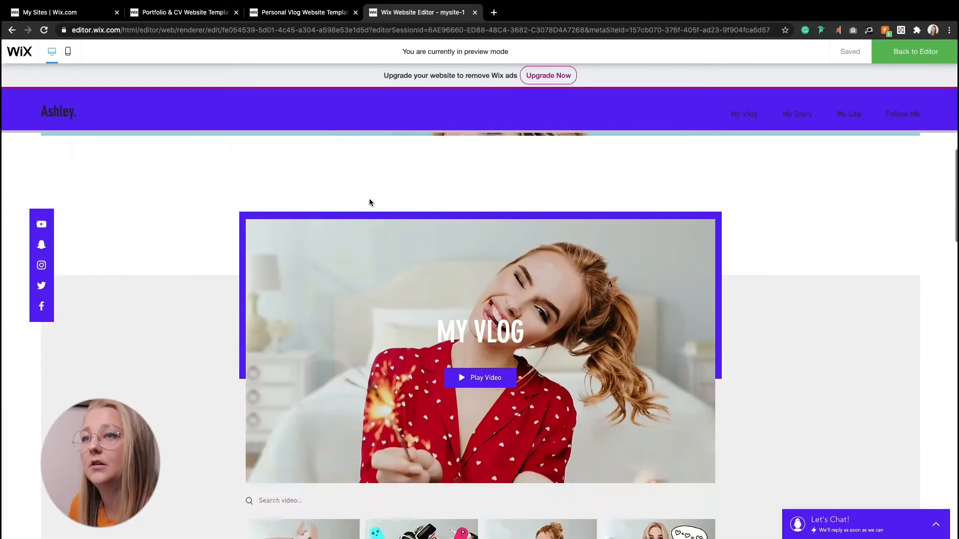
scroll(370, 202, up, 15)
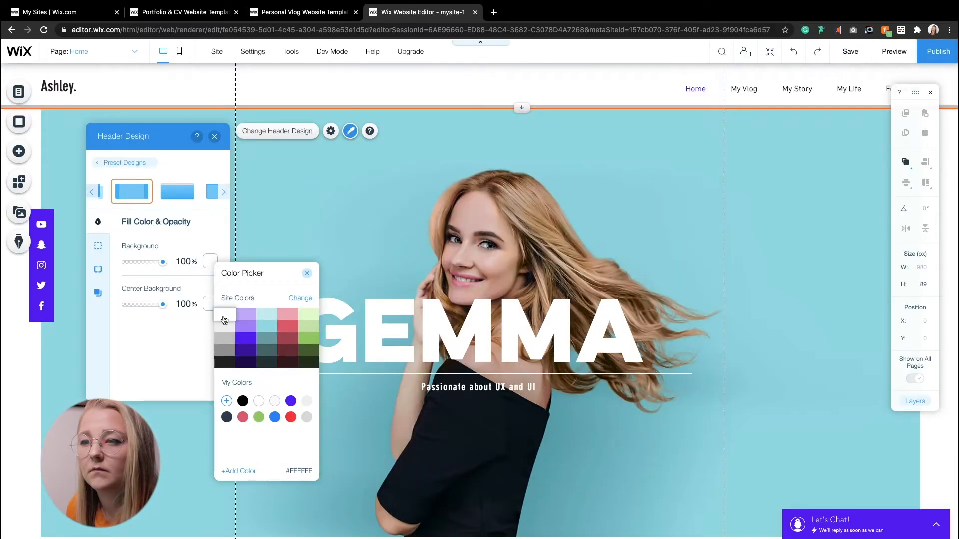
Step: Back in the editor, revert the header's background fills to white and close the header design panel
click(210, 305)
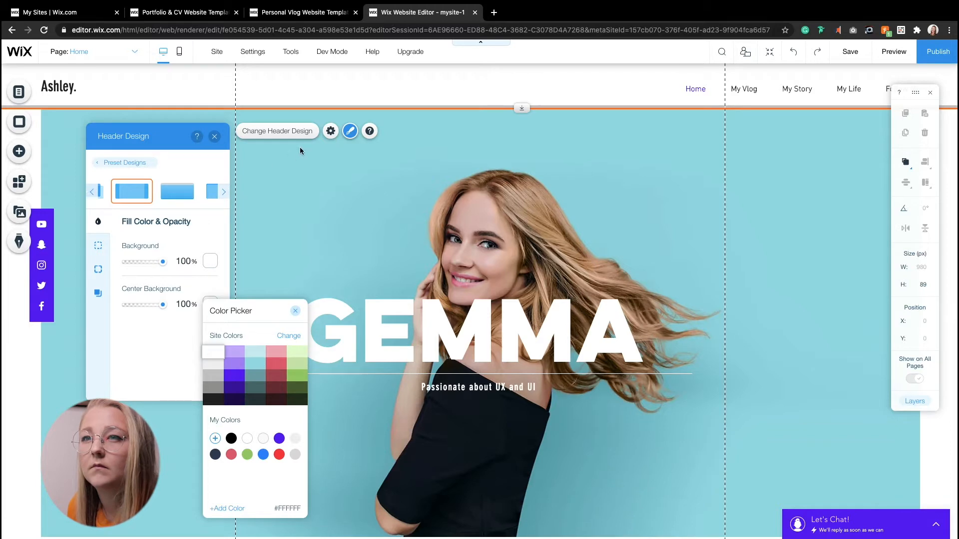
click(45, 144)
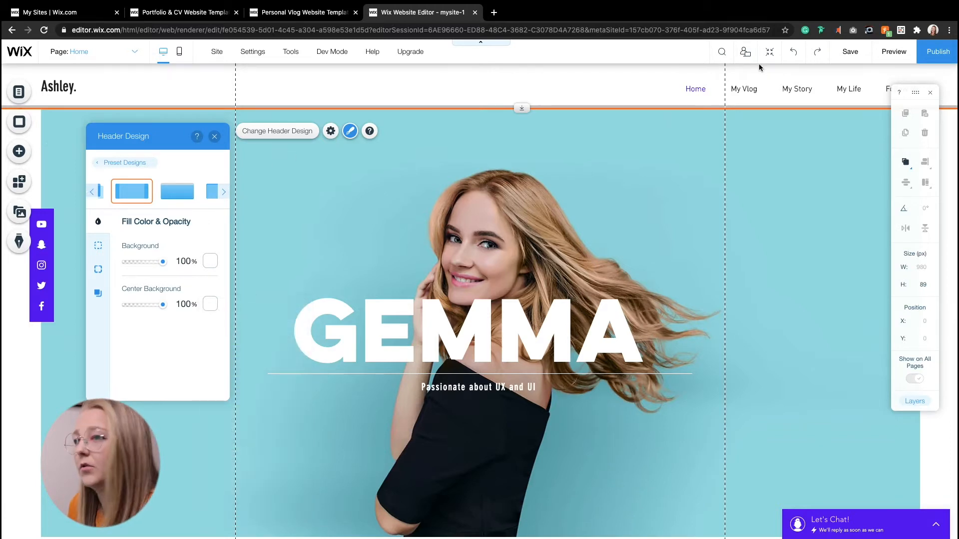
click(880, 53)
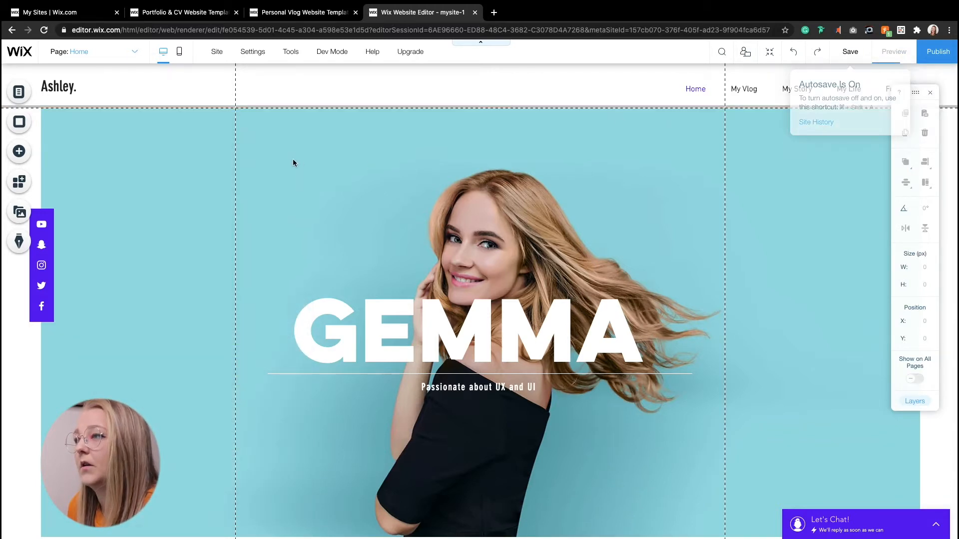
Step: Recolour the big GEMMA heading text to orange
scroll(293, 161, down, 15)
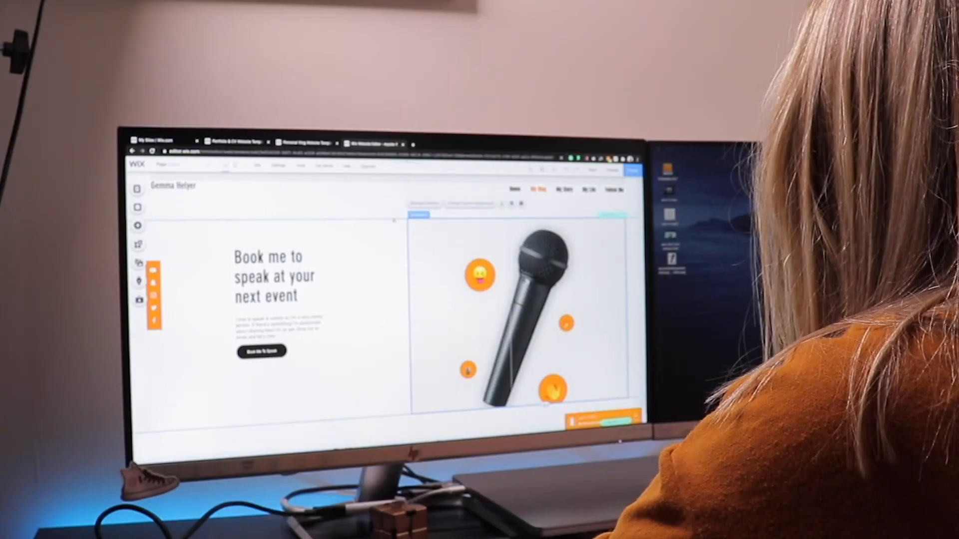
click(291, 215)
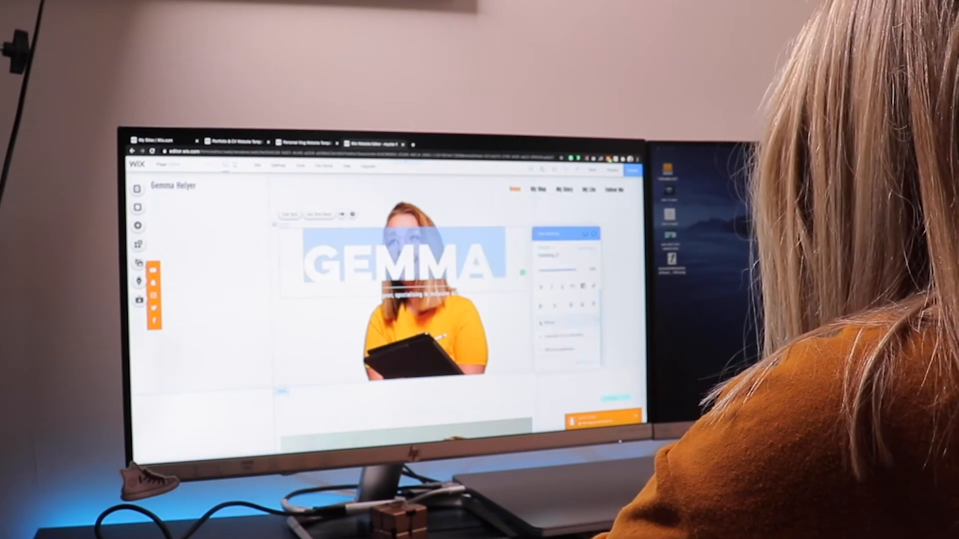
click(573, 286)
click(537, 330)
click(573, 252)
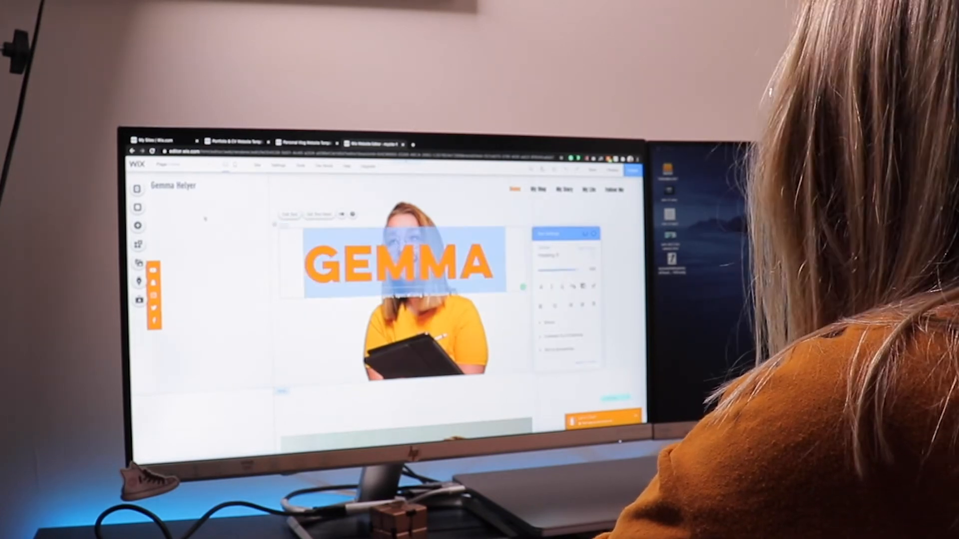
Step: Select the divider line under the heading and restyle it in purple
click(205, 216)
click(330, 272)
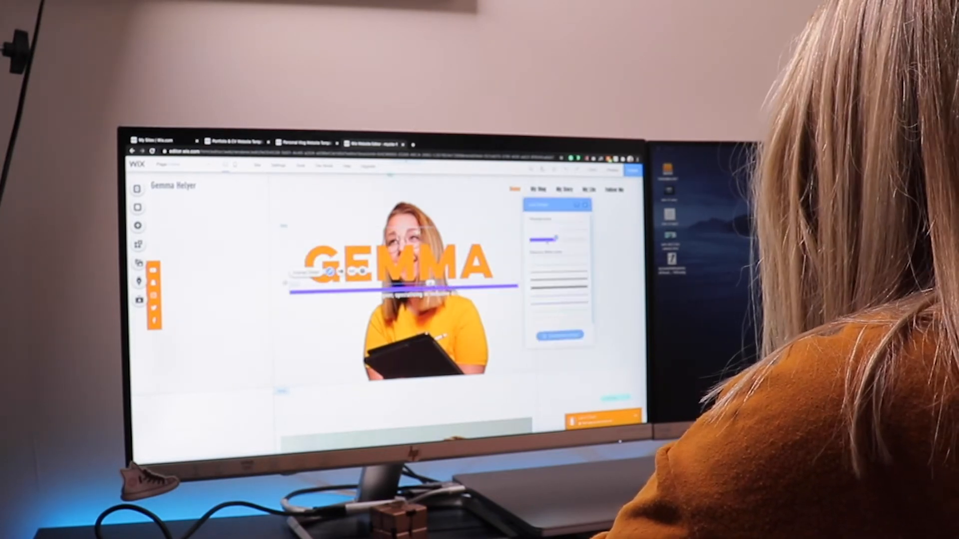
click(560, 336)
click(545, 272)
Step: Edit and reformat the subtitle text under the GEMMA heading to describe you as a UX/UI designer
double_click(400, 264)
click(409, 297)
double_click(408, 298)
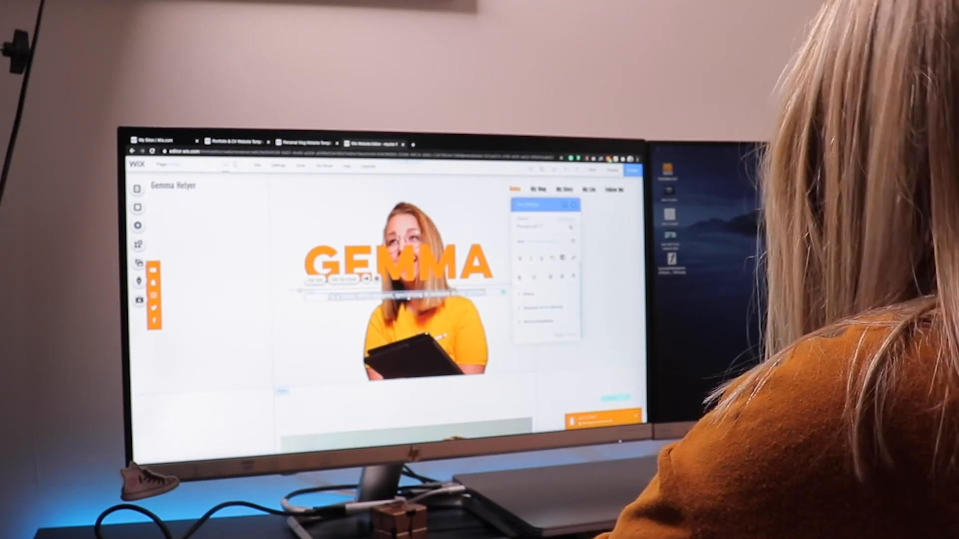
click(552, 259)
click(523, 292)
drag(341, 297, 395, 295)
click(519, 258)
click(408, 296)
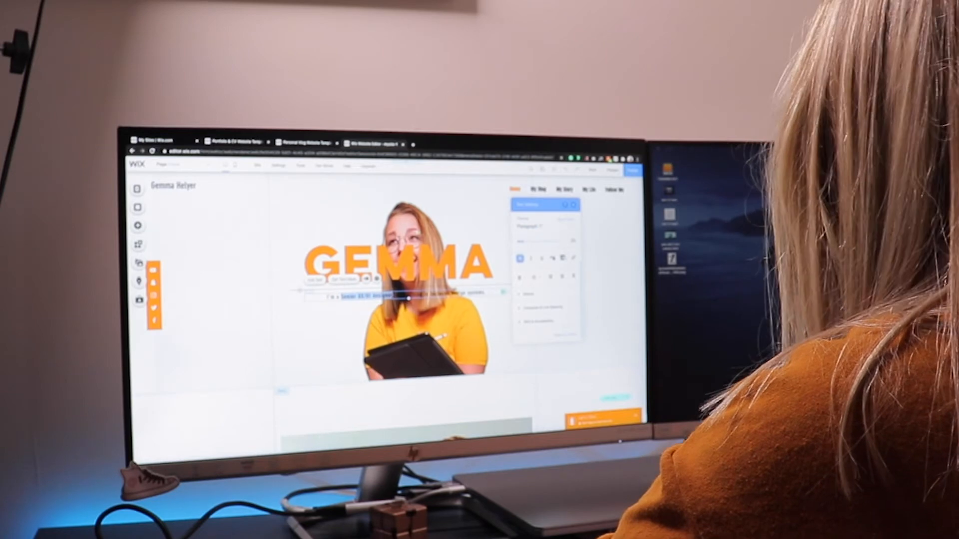
click(573, 205)
click(280, 260)
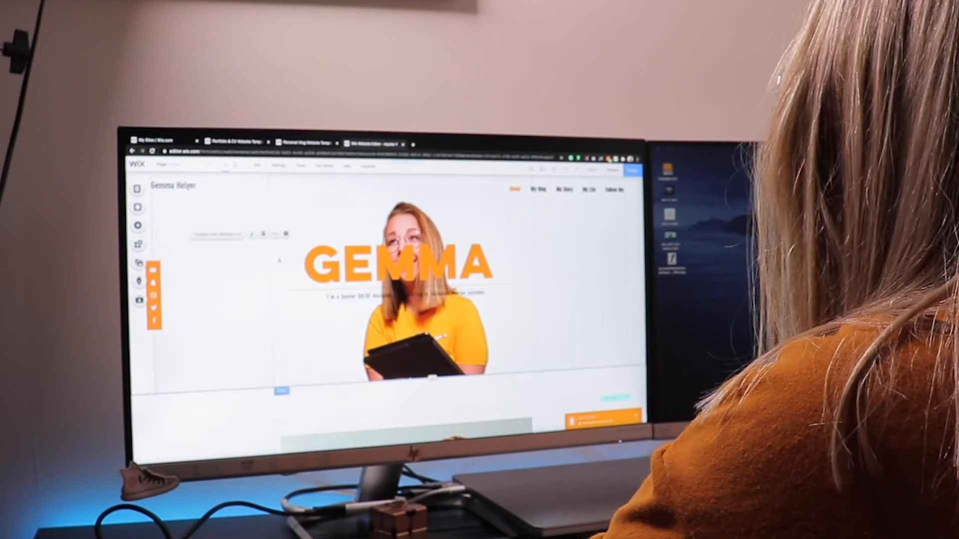
Step: Open the portrait photo behind the heading in Photo Studio for adjustment
scroll(300, 279, up, 1)
click(415, 324)
click(398, 198)
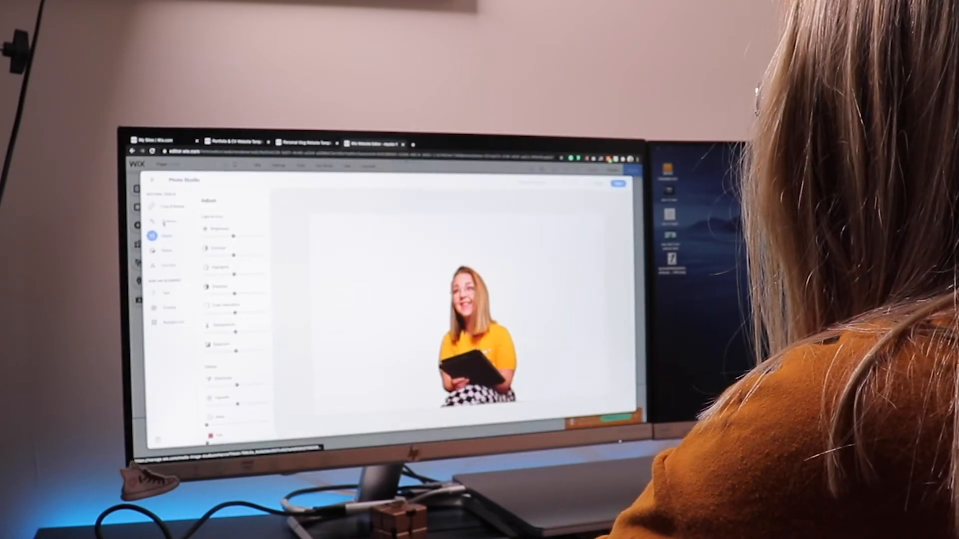